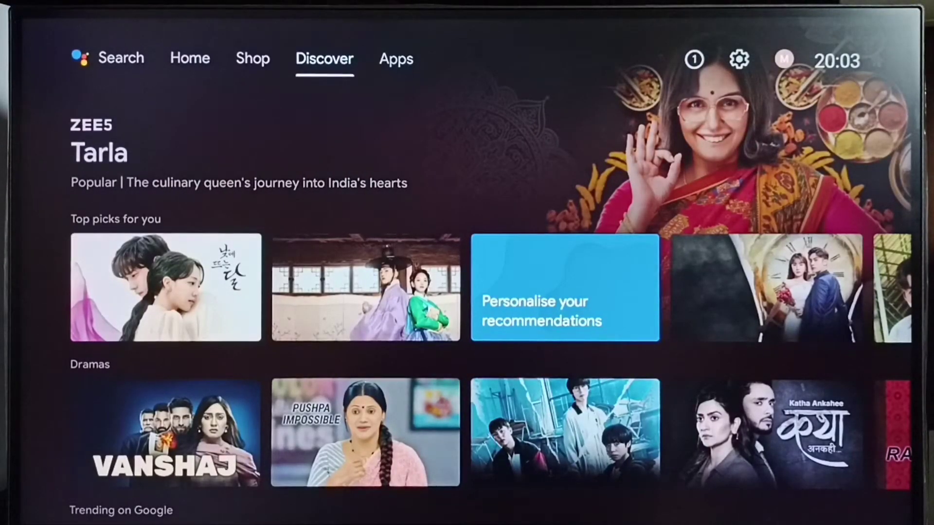
Move from the Discover home screen to the Apps tab and open the Settings gear.
{"action": "key", "text": "Up"}
{"action": "key", "text": "Right"}
{"action": "key", "text": "Right"}
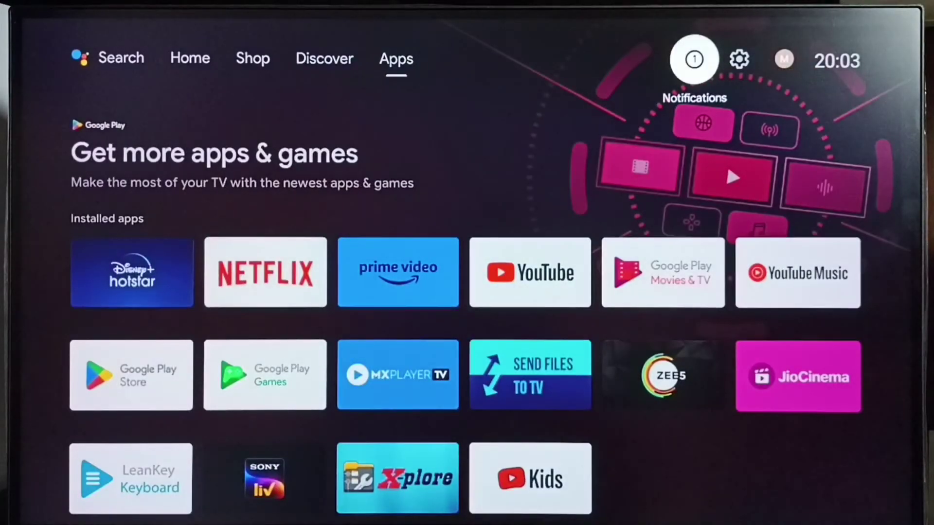
{"action": "key", "text": "Right"}
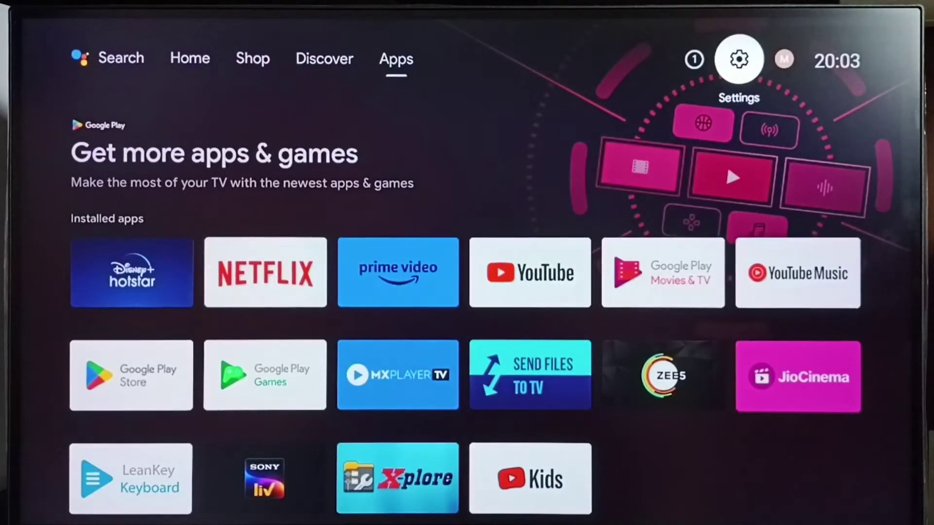
{"action": "key", "text": "Return"}
Go to Device Preferences and open its Storage page, showing 12 GB of internal shared storage.
{"action": "key", "text": "Down"}
{"action": "key", "text": "Down"}
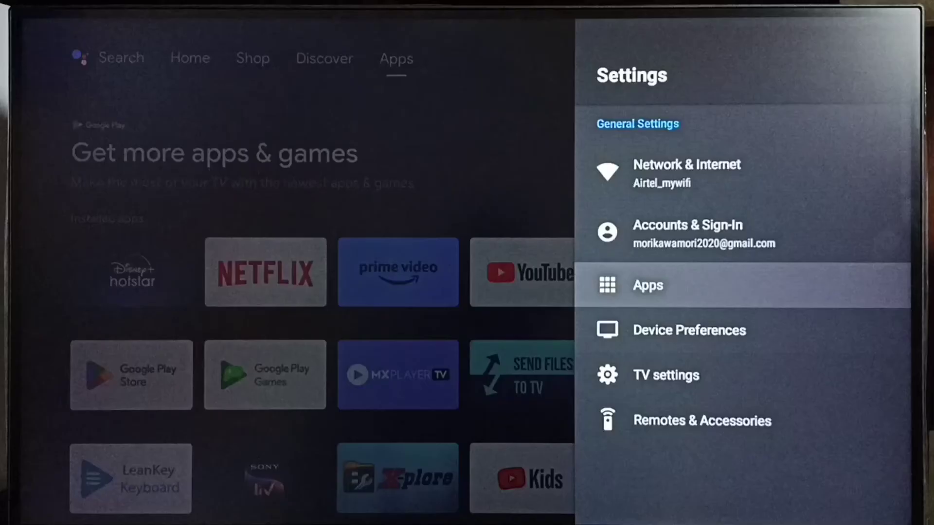
{"action": "key", "text": "Down"}
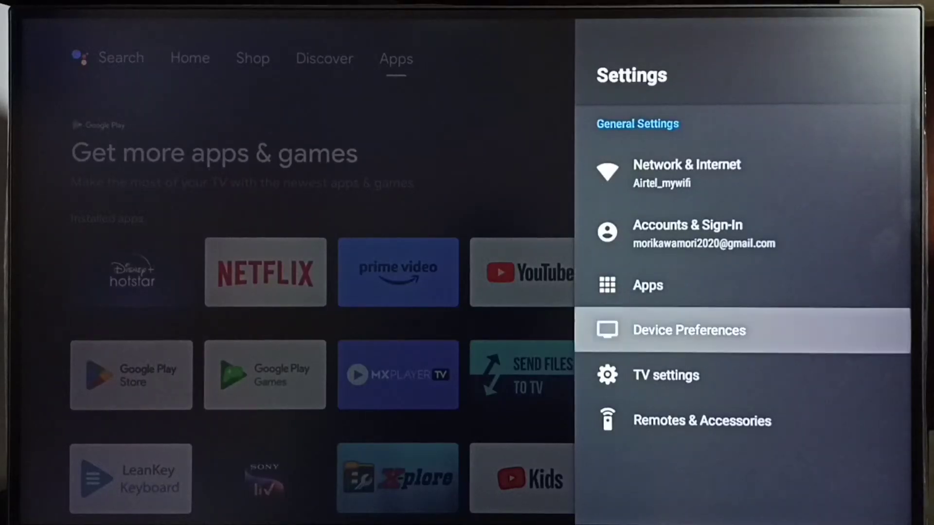
{"action": "key", "text": "Return"}
{"action": "key", "text": "Down"}
{"action": "key", "text": "Down"}
{"action": "key", "text": "Down"}
{"action": "key", "text": "Down"}
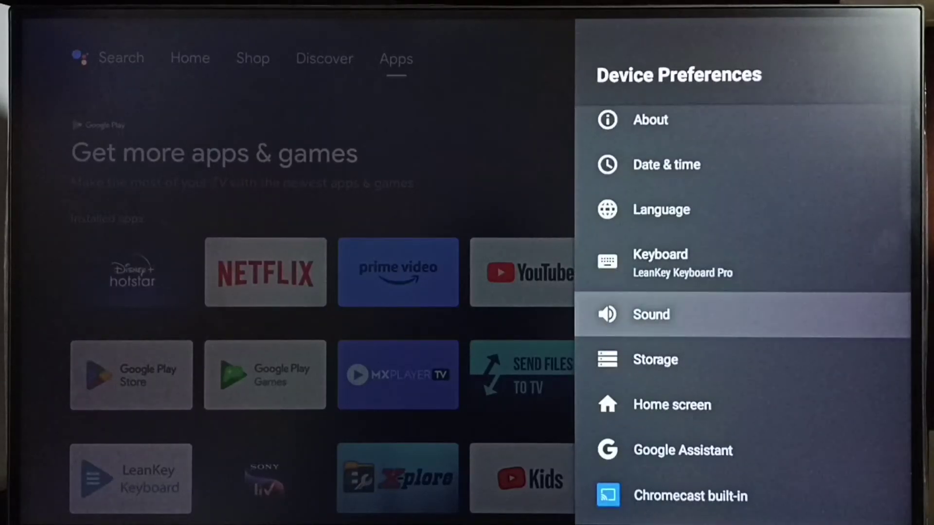
{"action": "key", "text": "Down"}
{"action": "key", "text": "Return"}
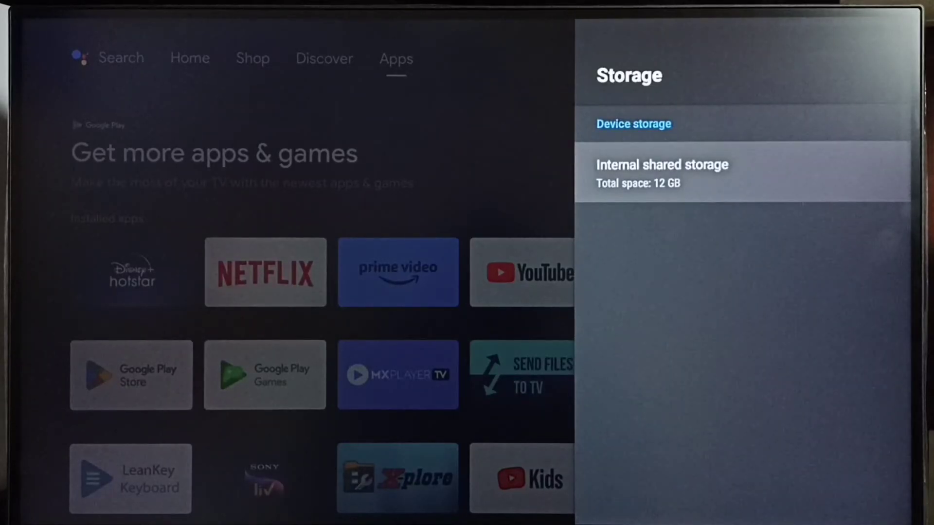
Open Internal shared storage and select Cached data (20 MB) to request clearing it.
{"action": "key", "text": "Return"}
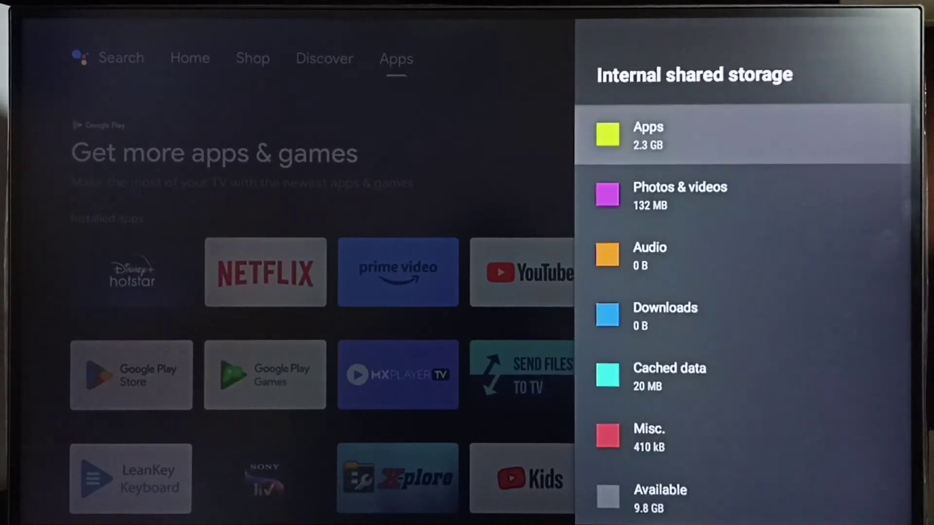
{"action": "key", "text": "Down"}
{"action": "key", "text": "Down"}
{"action": "key", "text": "Down"}
{"action": "key", "text": "Down"}
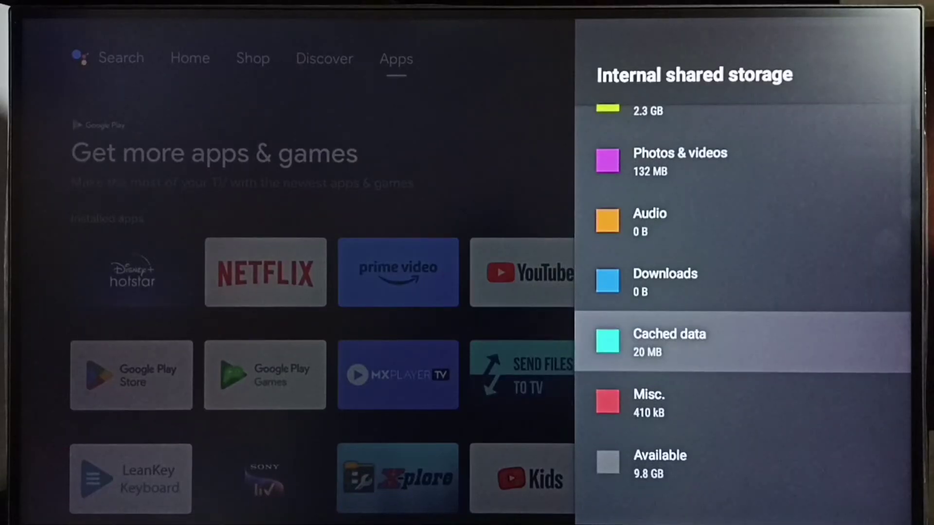
{"action": "key", "text": "Return"}
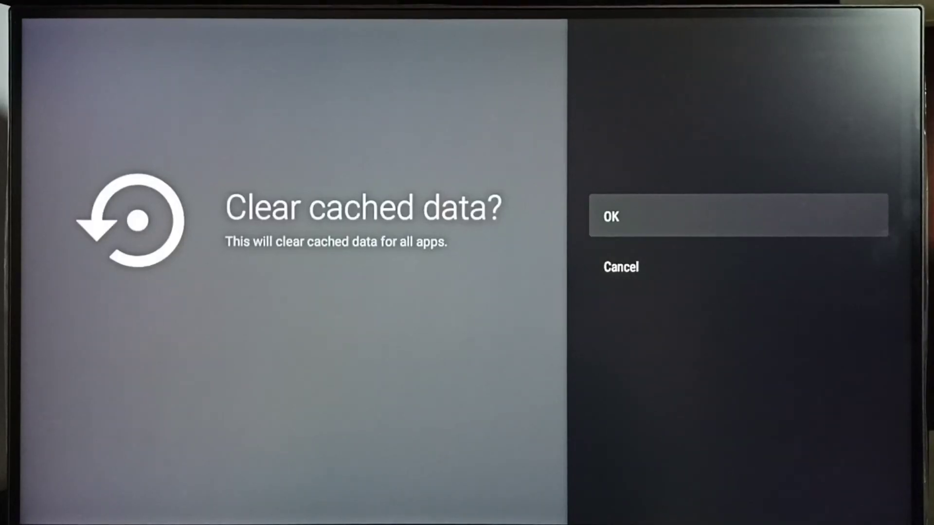
Confirm OK in the Clear cached data prompt for all apps.
{"action": "key", "text": "Return"}
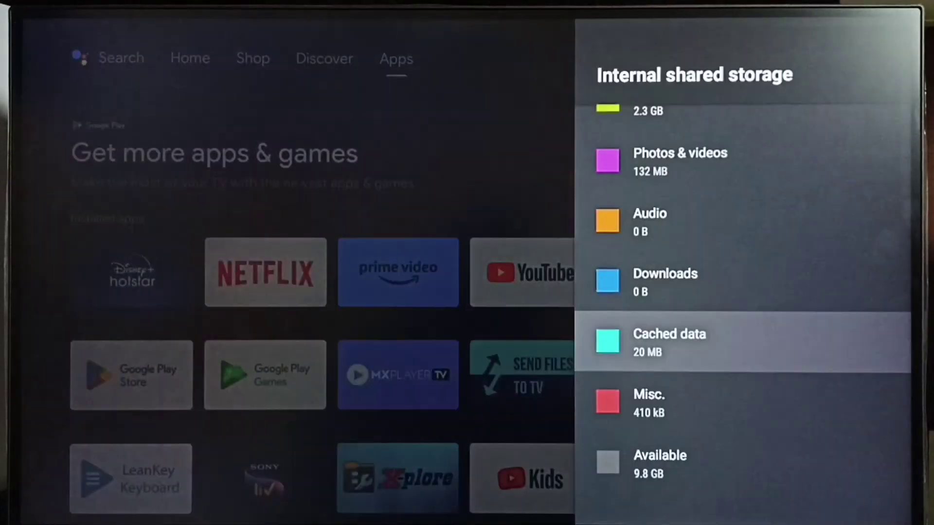